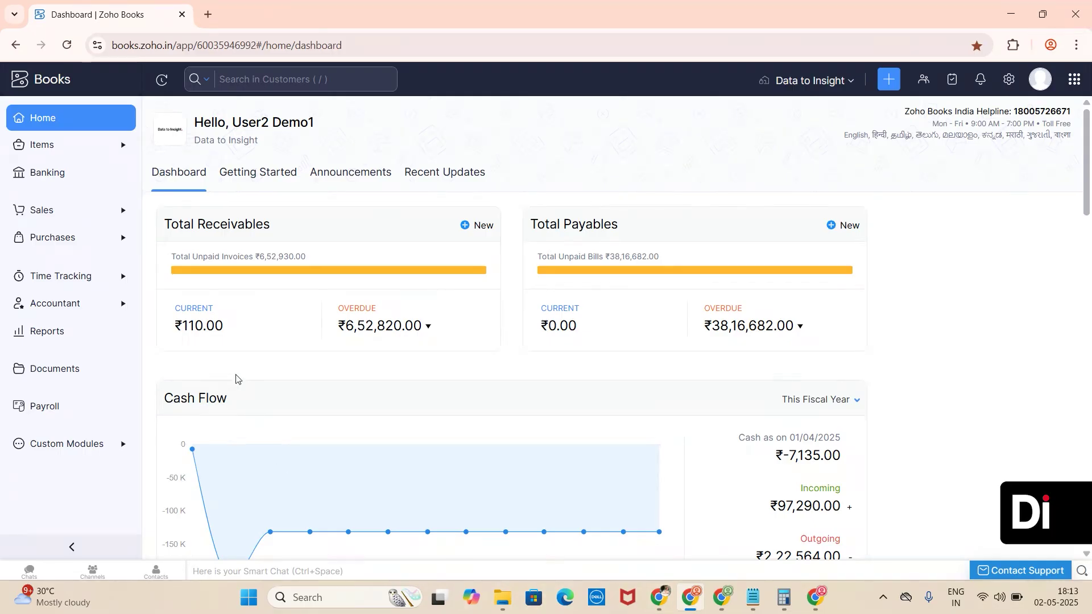
# Start a new budget in the accountant section and name it "Sales target".
pyautogui.click(104, 313)
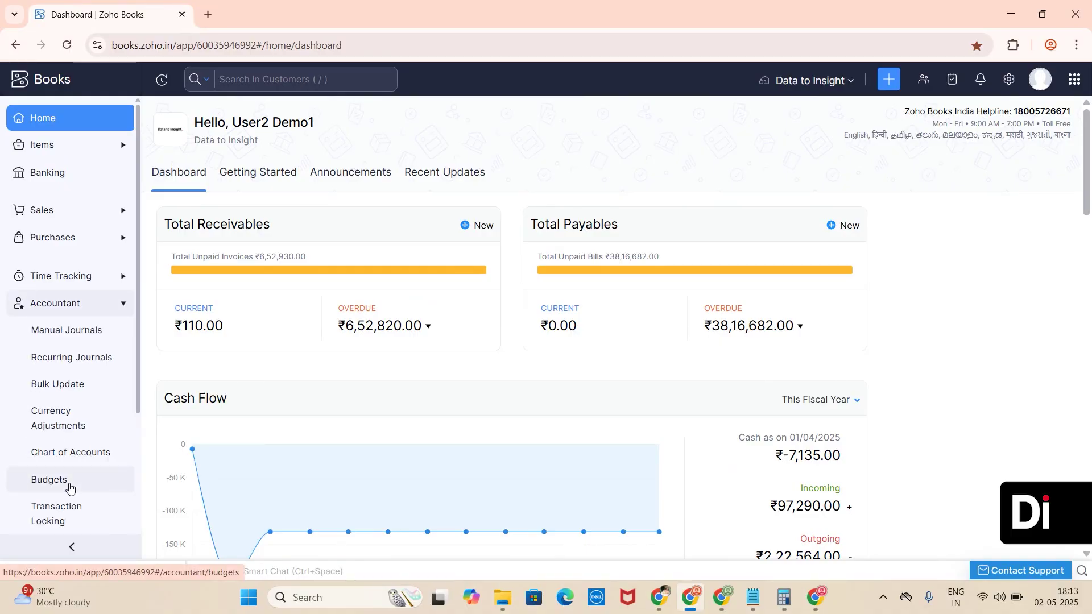
pyautogui.click(69, 488)
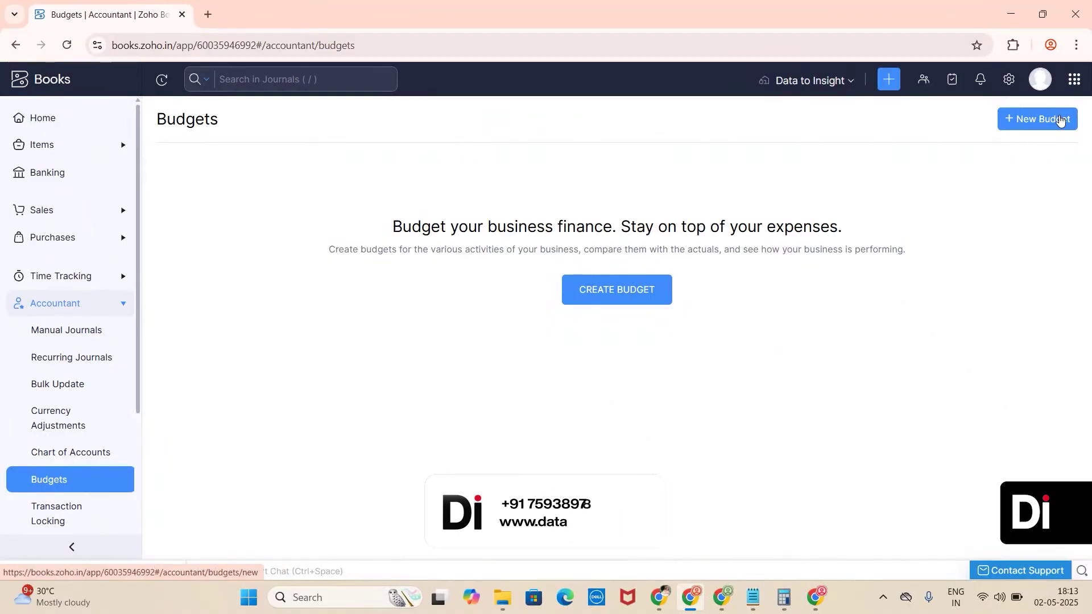
pyautogui.click(1061, 120)
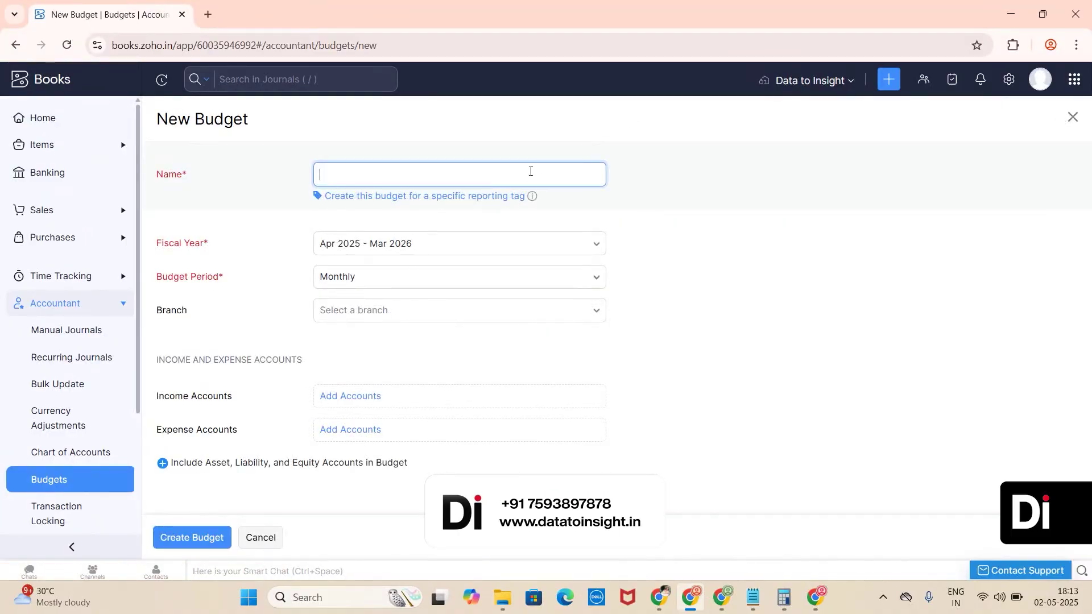
pyautogui.write('S')
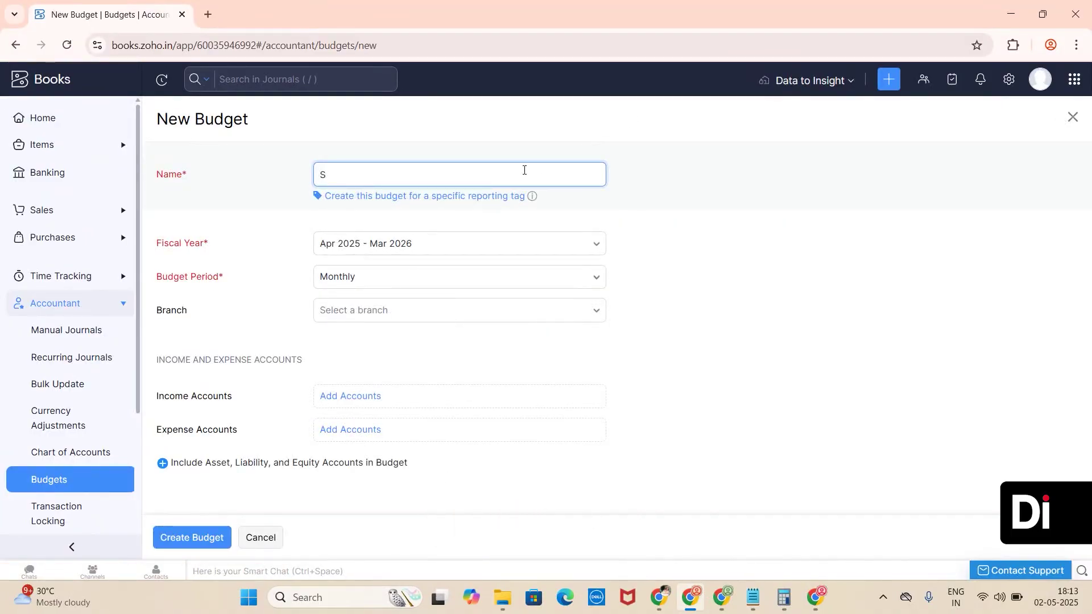
pyautogui.write('ales target')
# Set the budget's fiscal year to Apr 2025 - Mar 2026, its period to Monthly and its branch to Head Office.
pyautogui.click(463, 243)
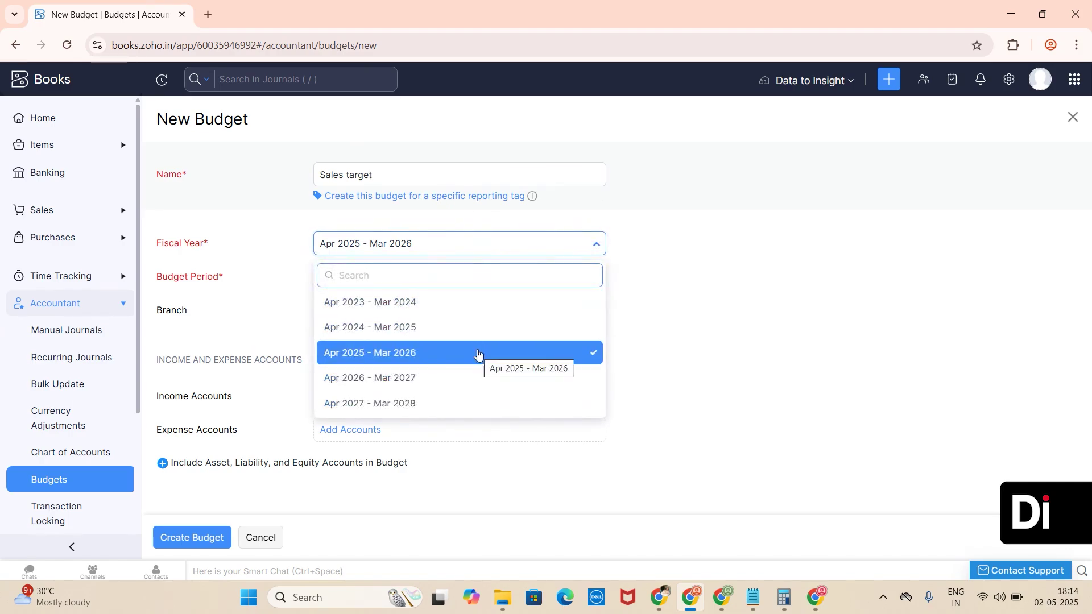
pyautogui.click(478, 354)
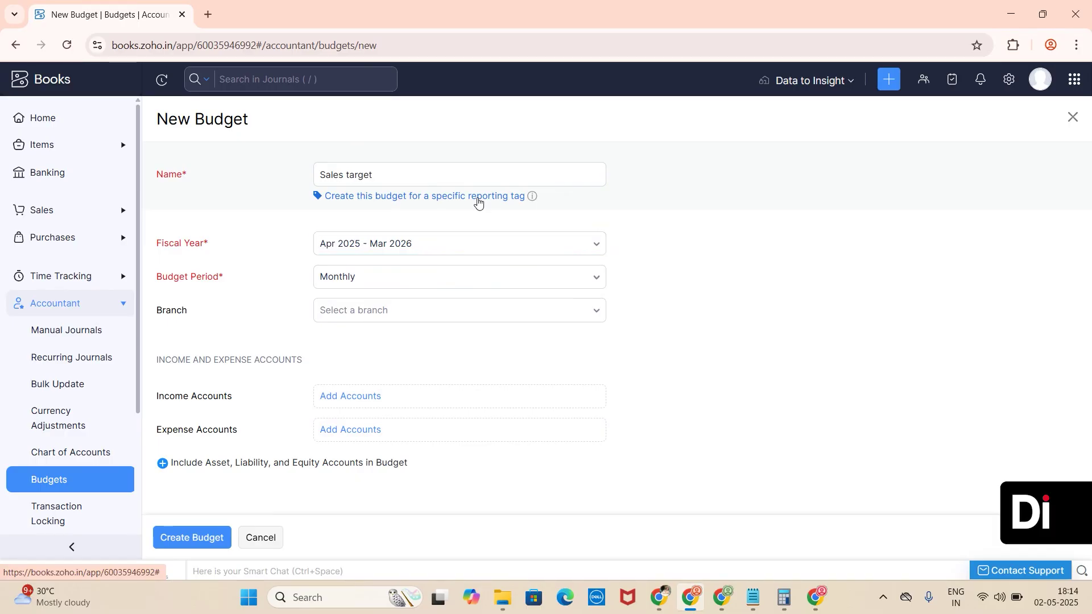
pyautogui.click(478, 202)
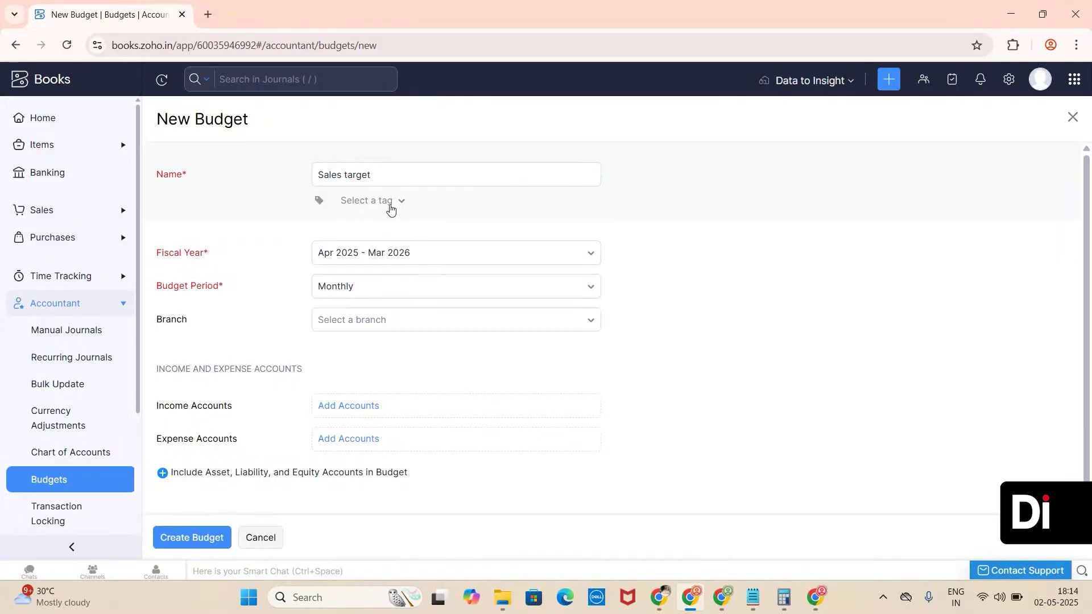
pyautogui.click(442, 294)
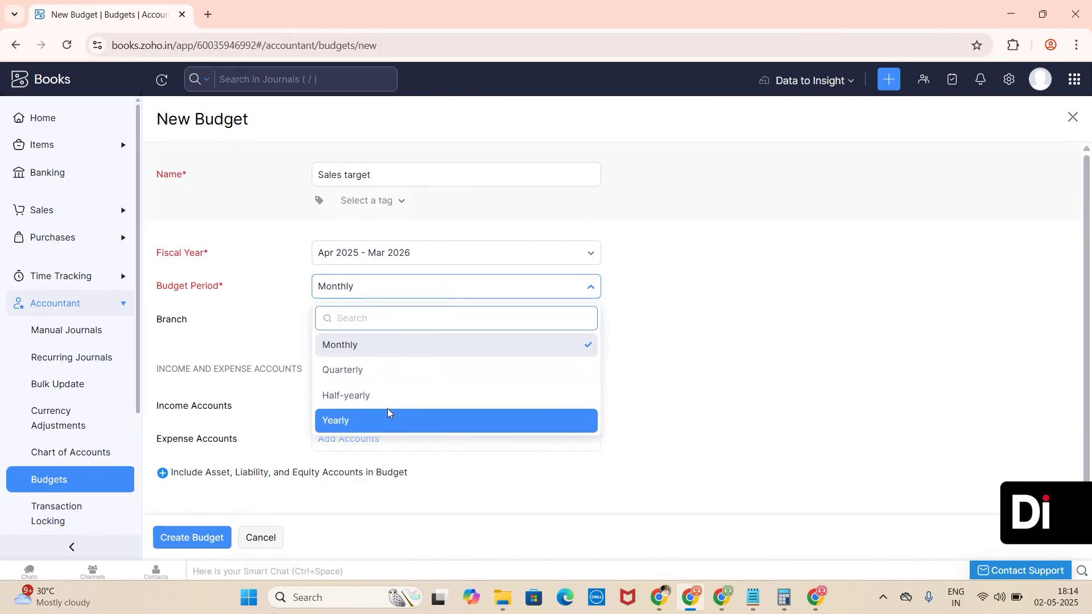
pyautogui.click(361, 352)
pyautogui.click(433, 329)
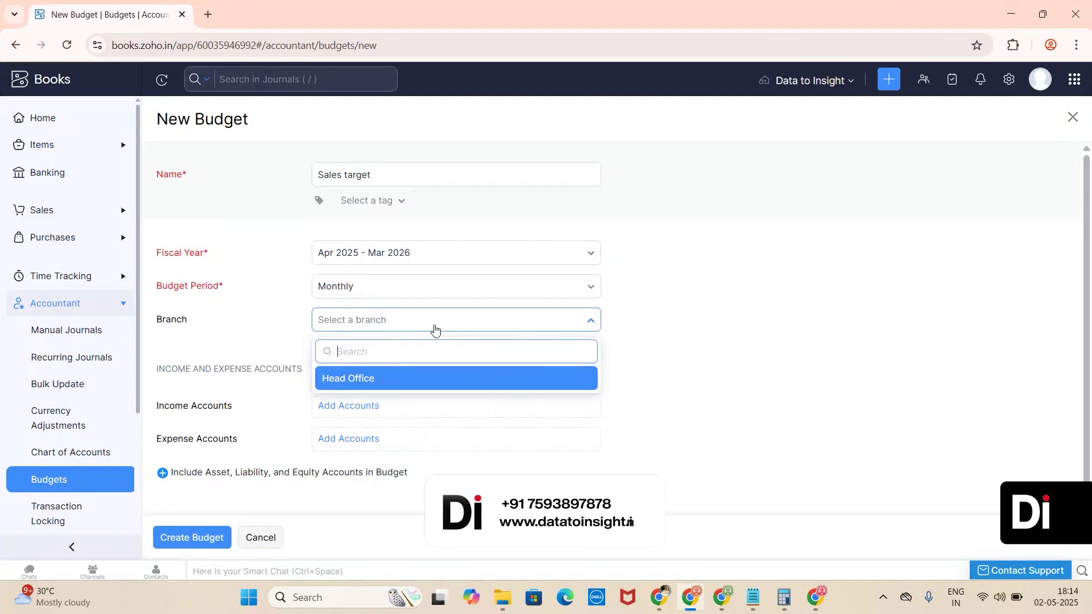
pyautogui.click(362, 376)
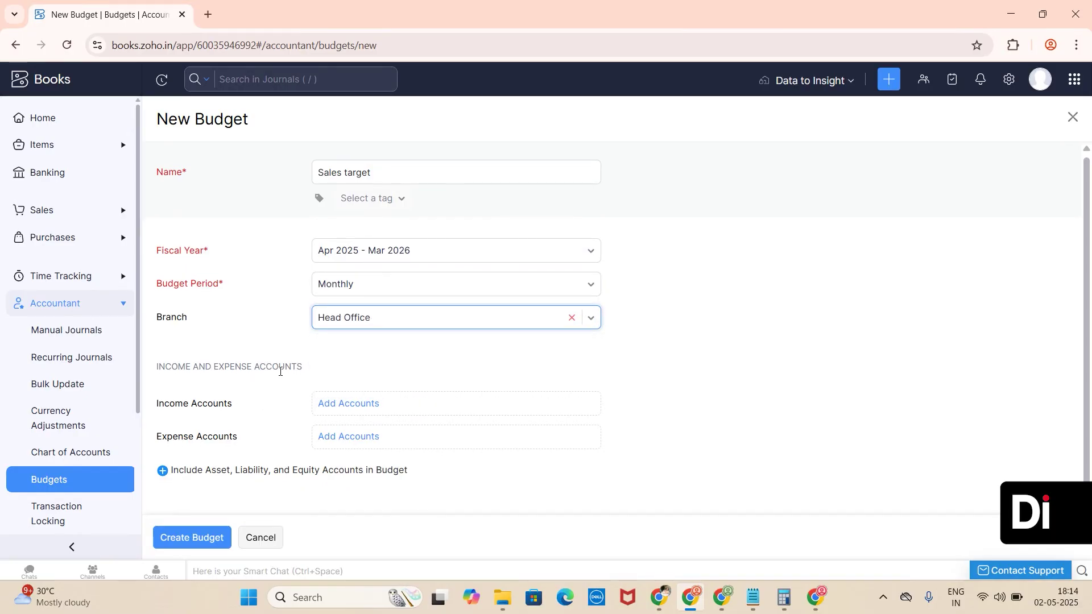
# Add Sales and General Income as the budget's income accounts.
pyautogui.click(357, 409)
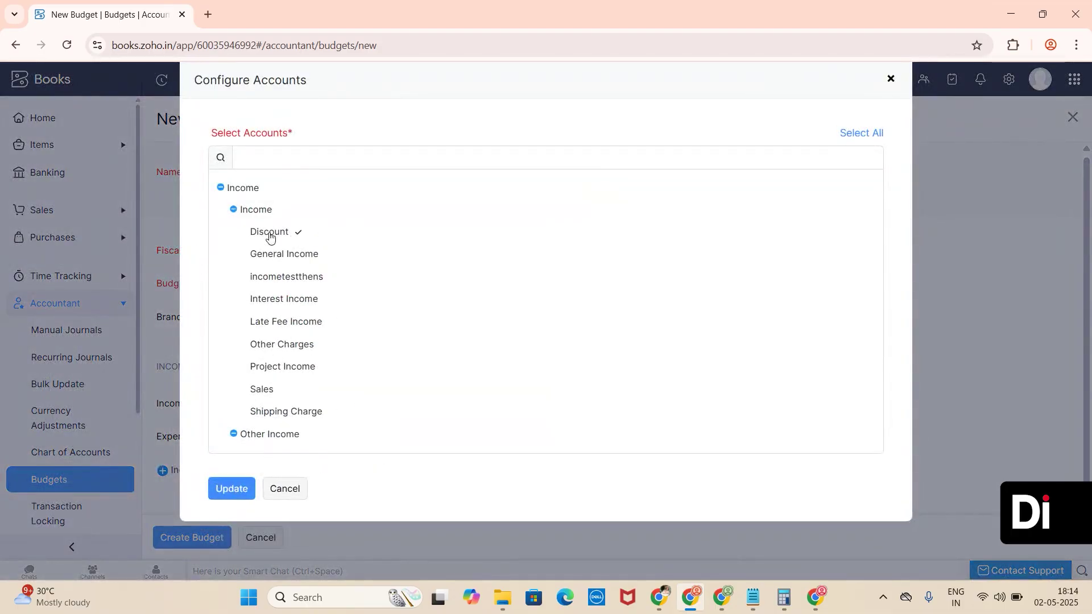
pyautogui.click(271, 389)
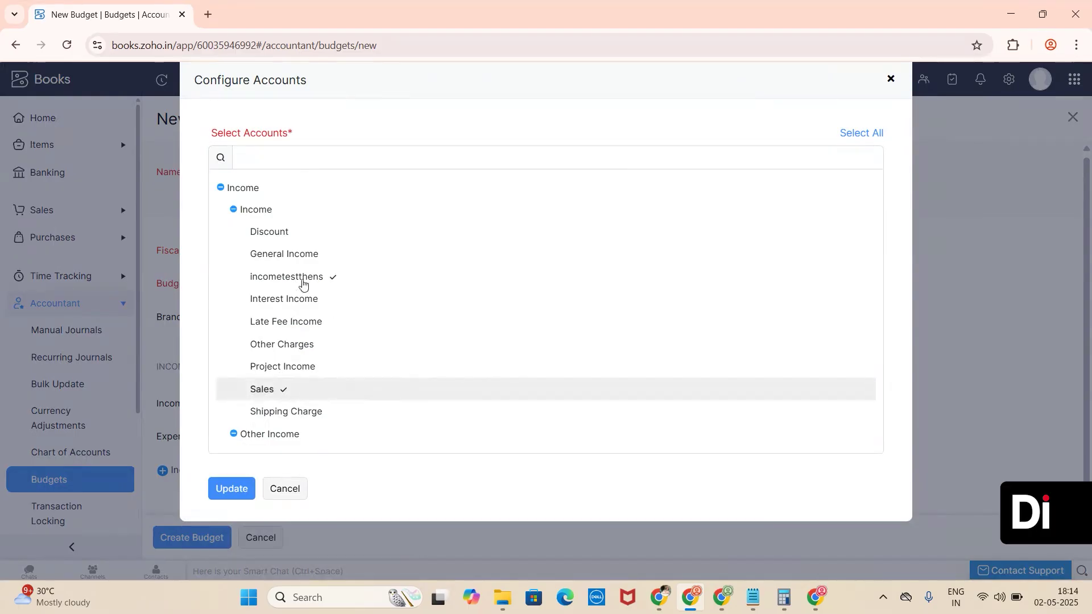
pyautogui.click(289, 256)
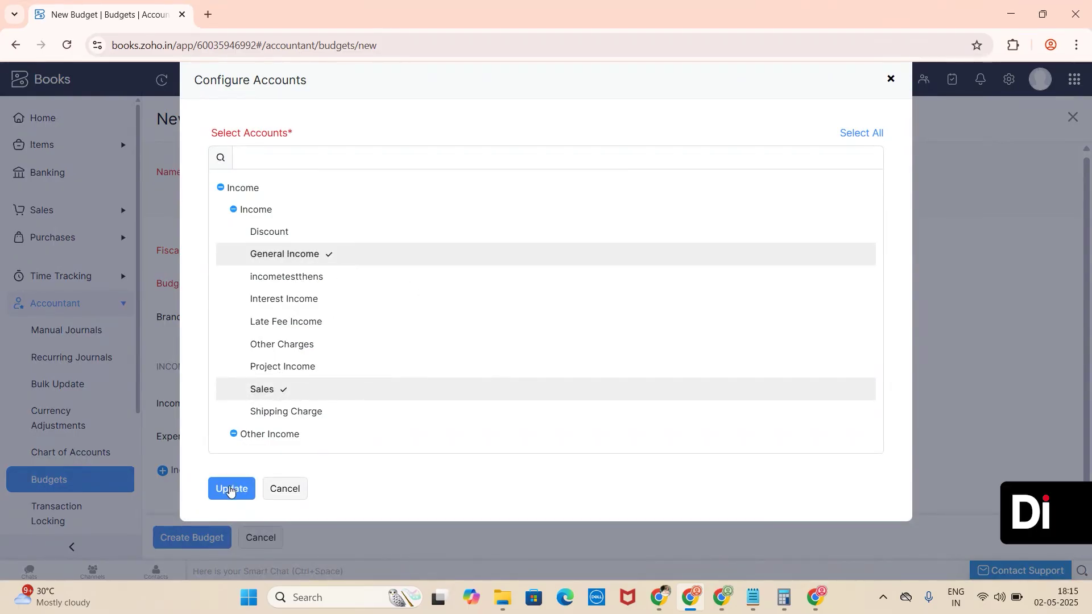
pyautogui.click(235, 488)
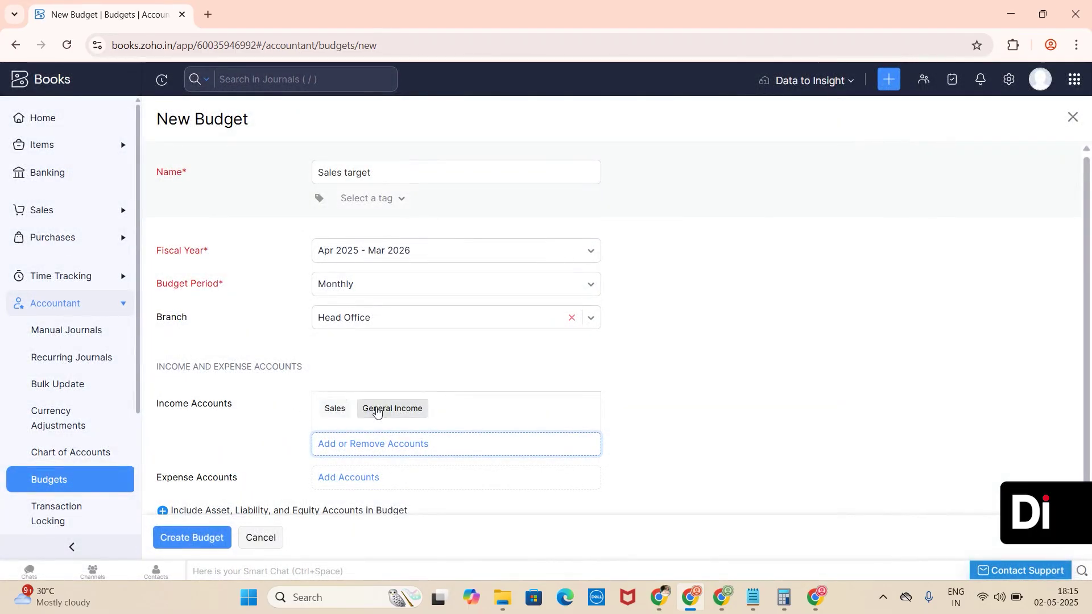
# Reopen the income account selection, deselect and reselect General Income, and update the selection.
pyautogui.click(376, 451)
pyautogui.click(286, 261)
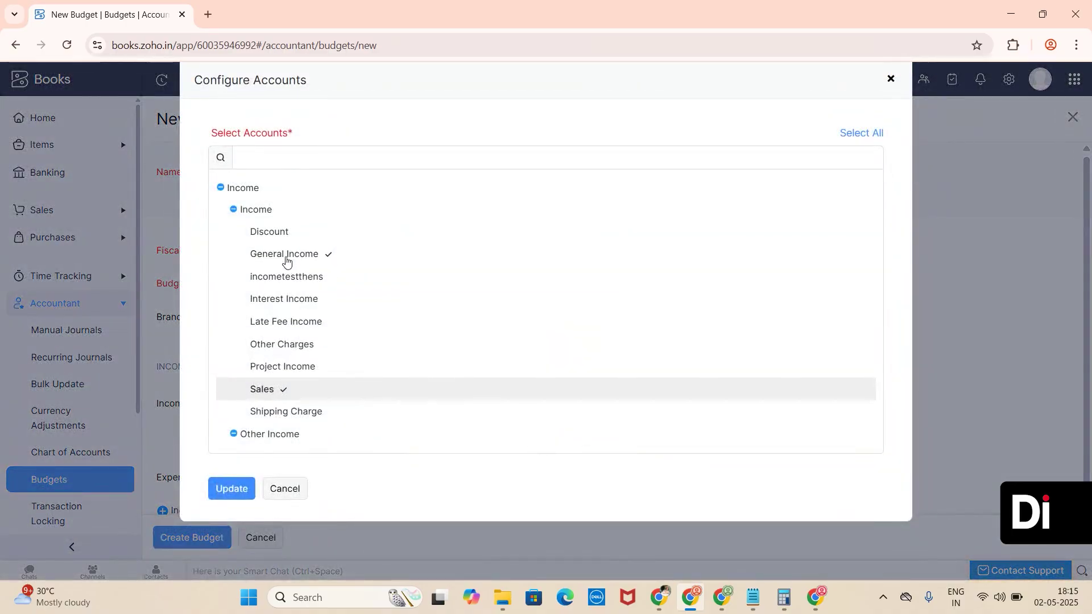
pyautogui.doubleClick(327, 259)
pyautogui.click(329, 259)
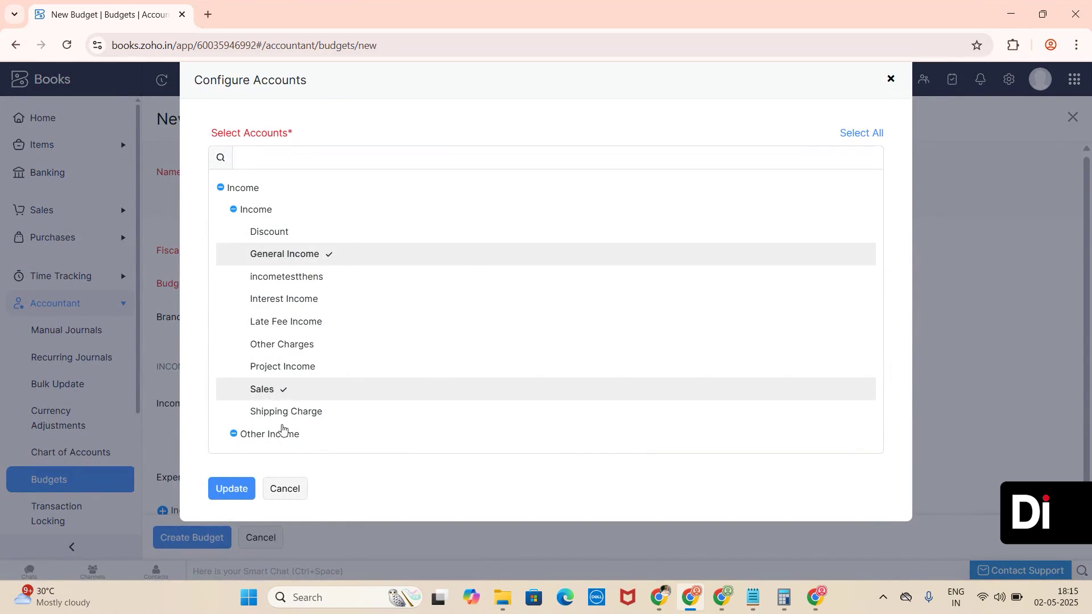
pyautogui.click(229, 490)
# Add Cost of Goods Sold, Materials and Water Expenses as the budget's expense accounts.
pyautogui.scroll(-1, 351, 461)
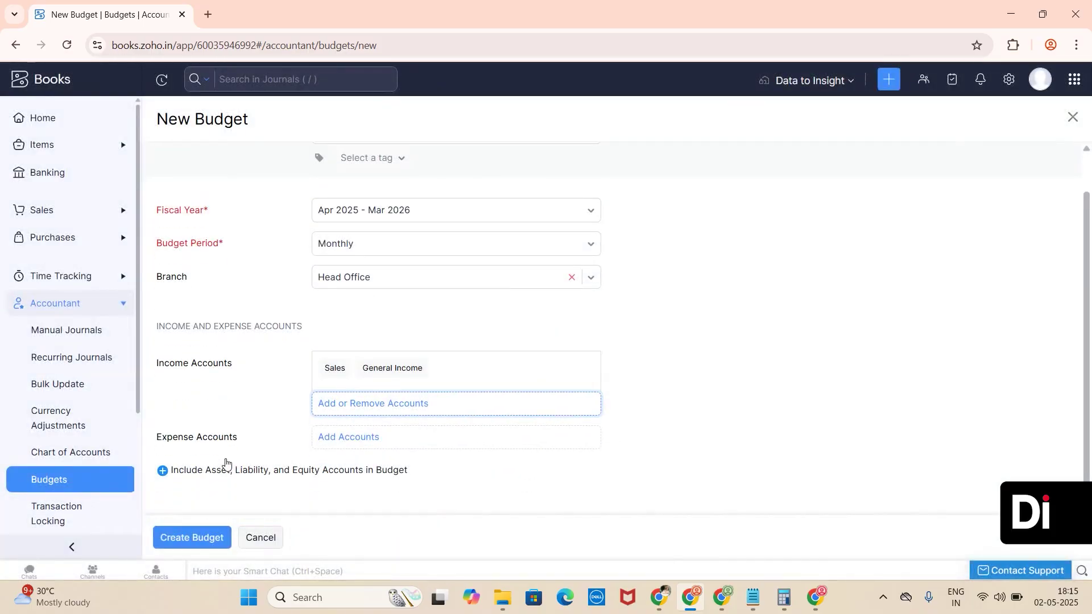
pyautogui.click(352, 440)
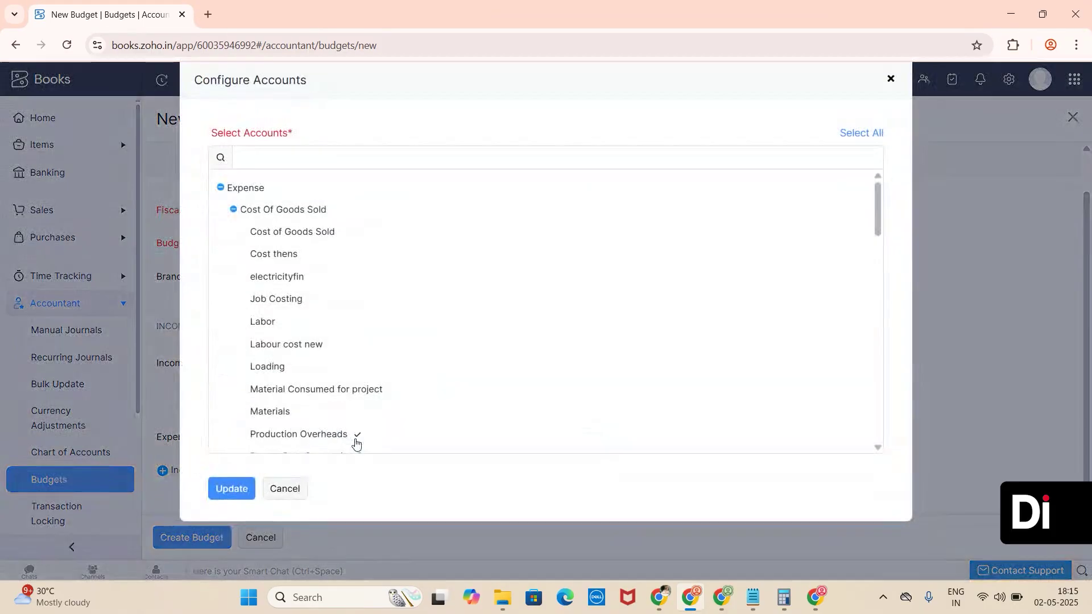
pyautogui.scroll(-4, 365, 337)
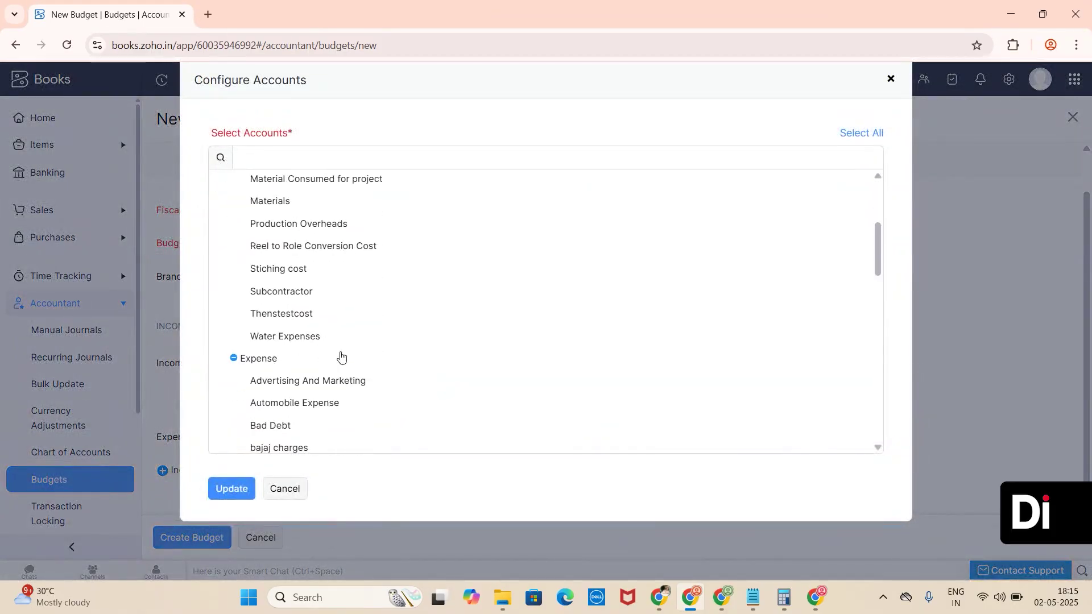
pyautogui.scroll(-1, 362, 376)
pyautogui.scroll(5, 307, 250)
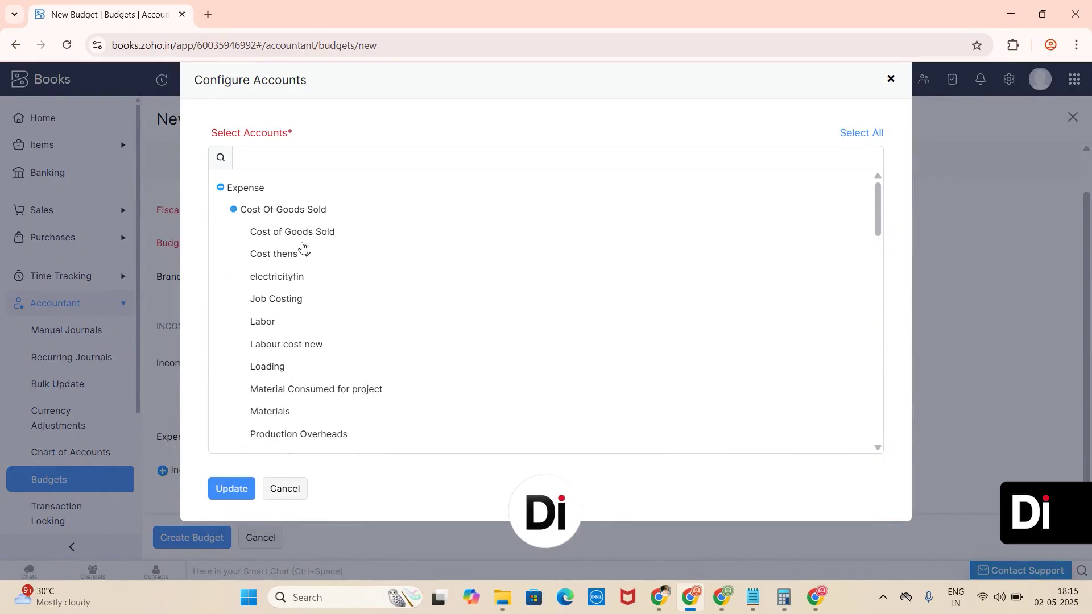
pyautogui.click(328, 235)
pyautogui.scroll(-1, 331, 385)
pyautogui.click(282, 338)
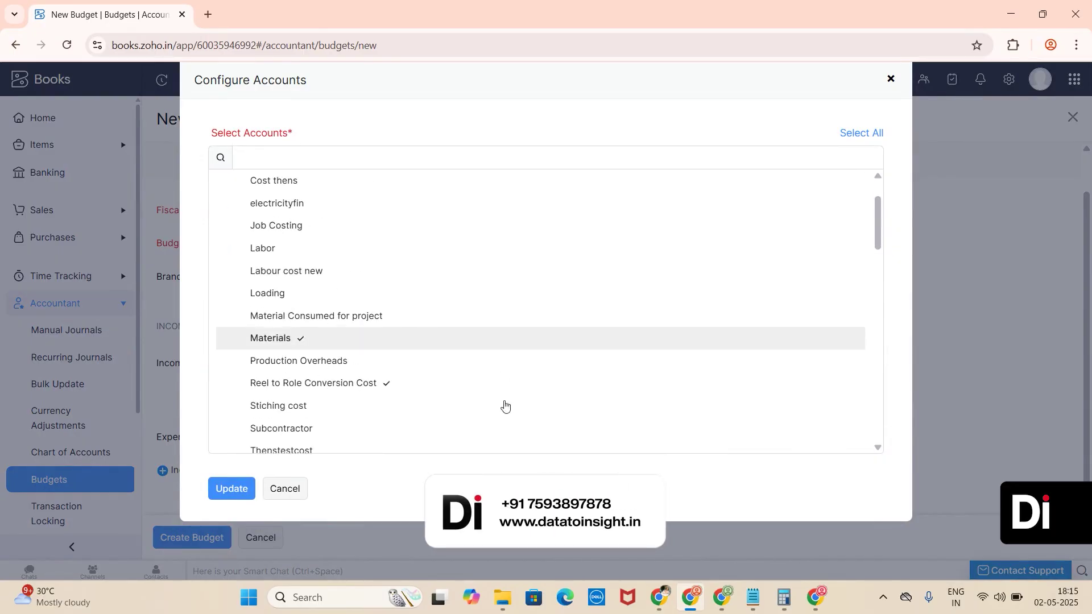
pyautogui.scroll(-1, 384, 437)
pyautogui.click(309, 400)
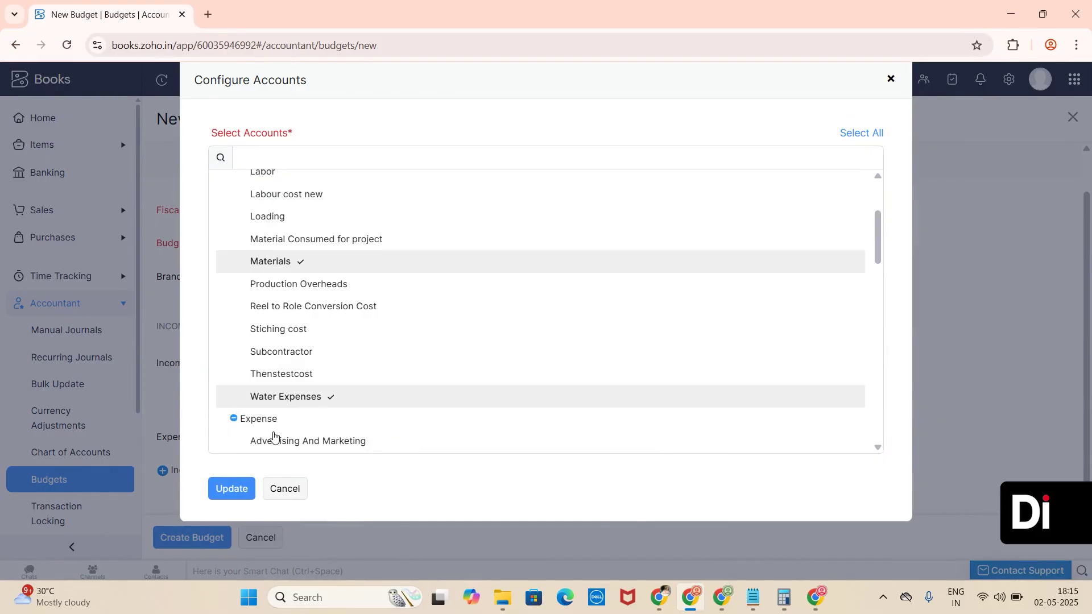
pyautogui.click(230, 495)
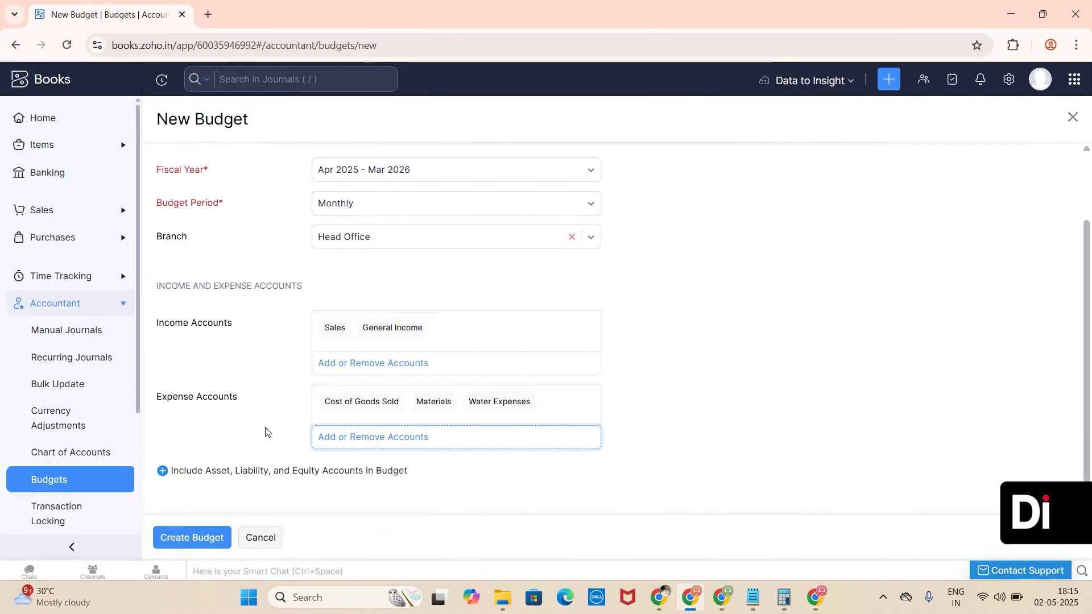
# Expand the asset, liability and equity account options, leave them empty, and create the budget.
pyautogui.click(224, 471)
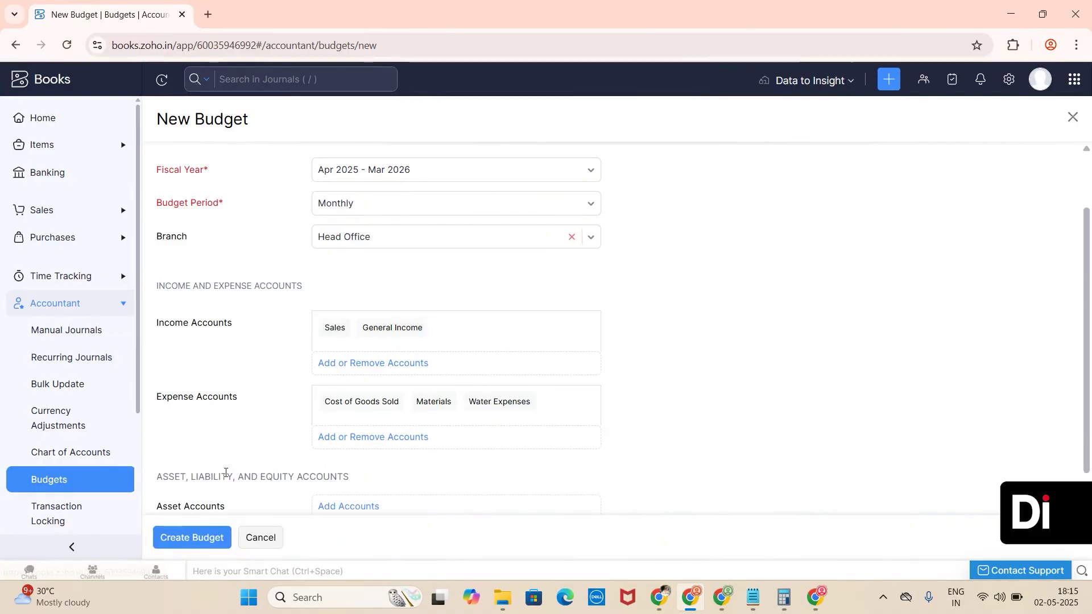
pyautogui.scroll(-2, 327, 471)
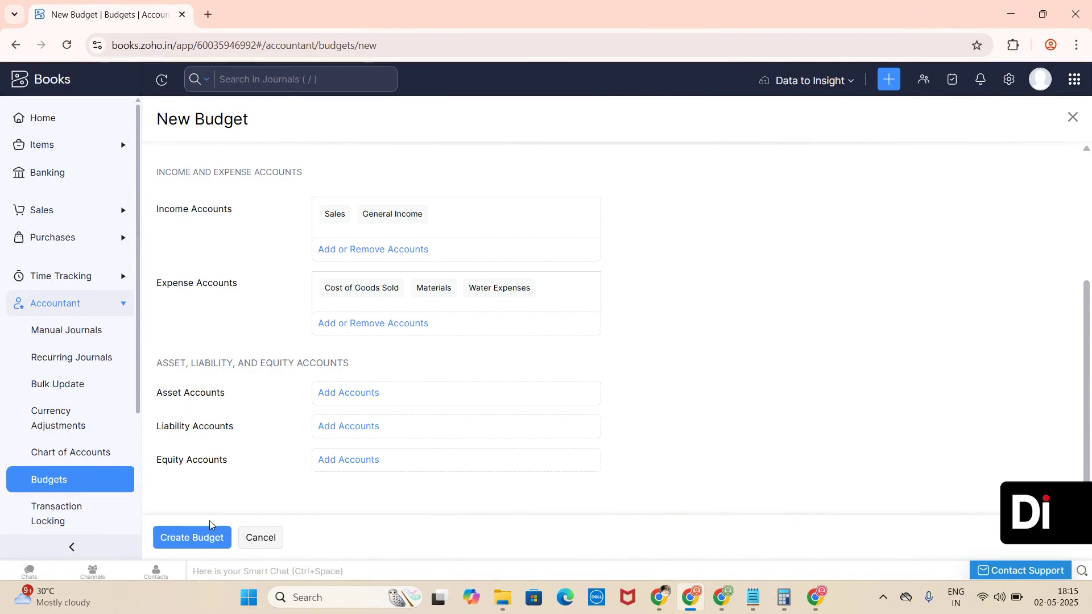
pyautogui.click(206, 537)
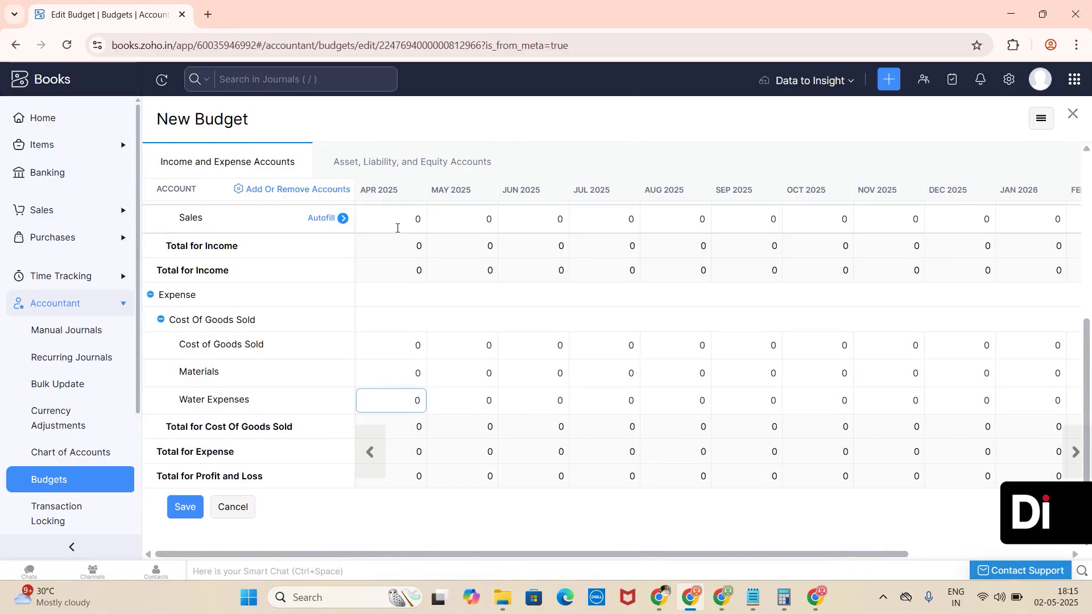
# Enter a Sales budget amount of 2500000 for May 2025.
pyautogui.click(397, 225)
pyautogui.click(495, 222)
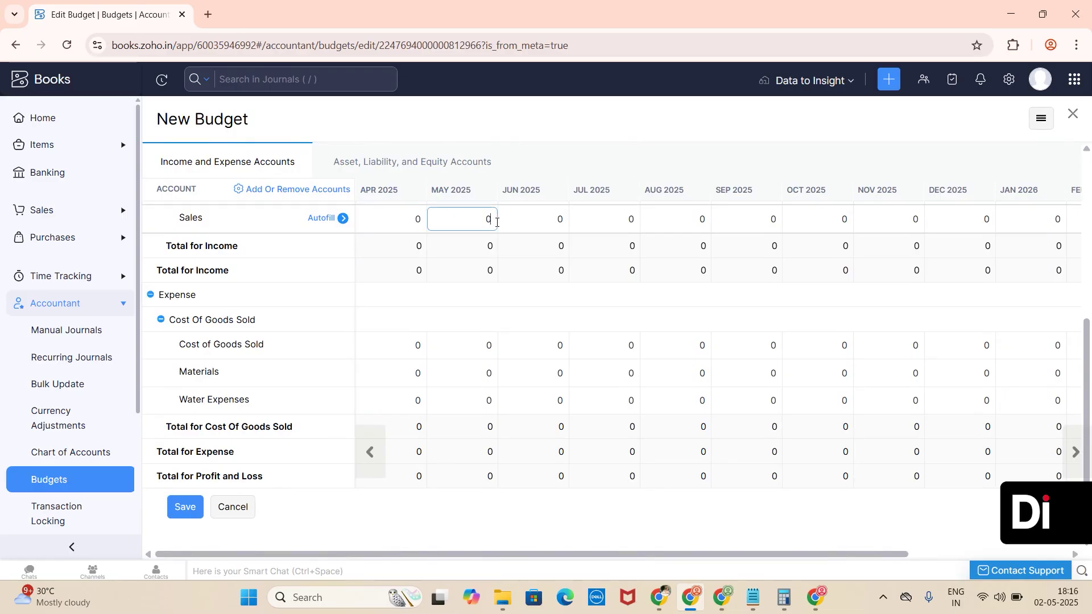
pyautogui.click(544, 223)
pyautogui.click(394, 224)
pyautogui.click(445, 219)
pyautogui.write('2500000')
pyautogui.click(486, 302)
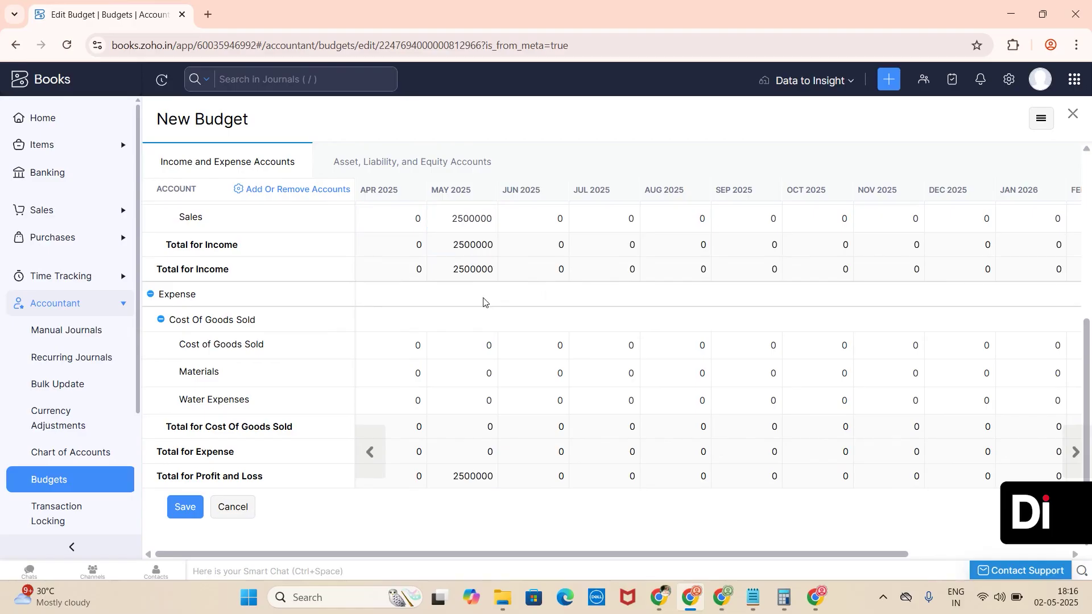
# Include the asset, liability and equity accounts in the budget and view their table.
pyautogui.scroll(-1, 394, 377)
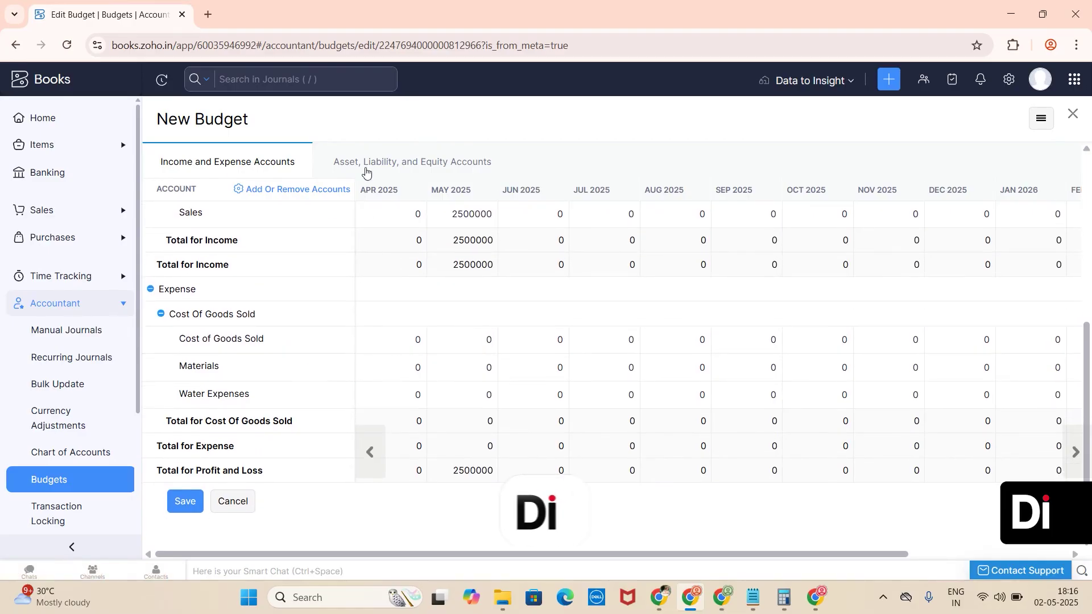
pyautogui.click(366, 171)
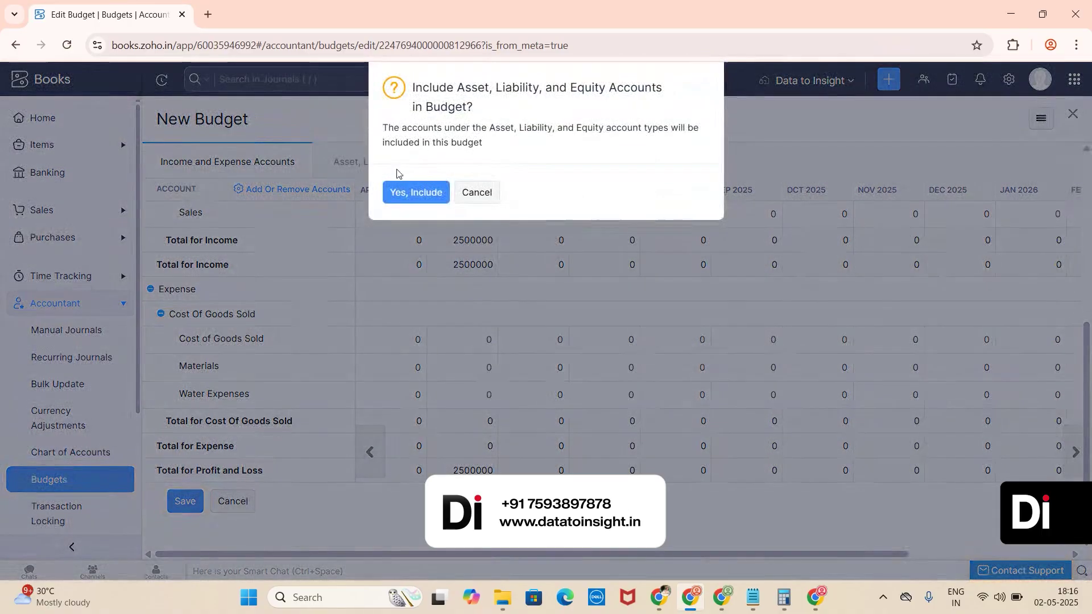
pyautogui.click(416, 197)
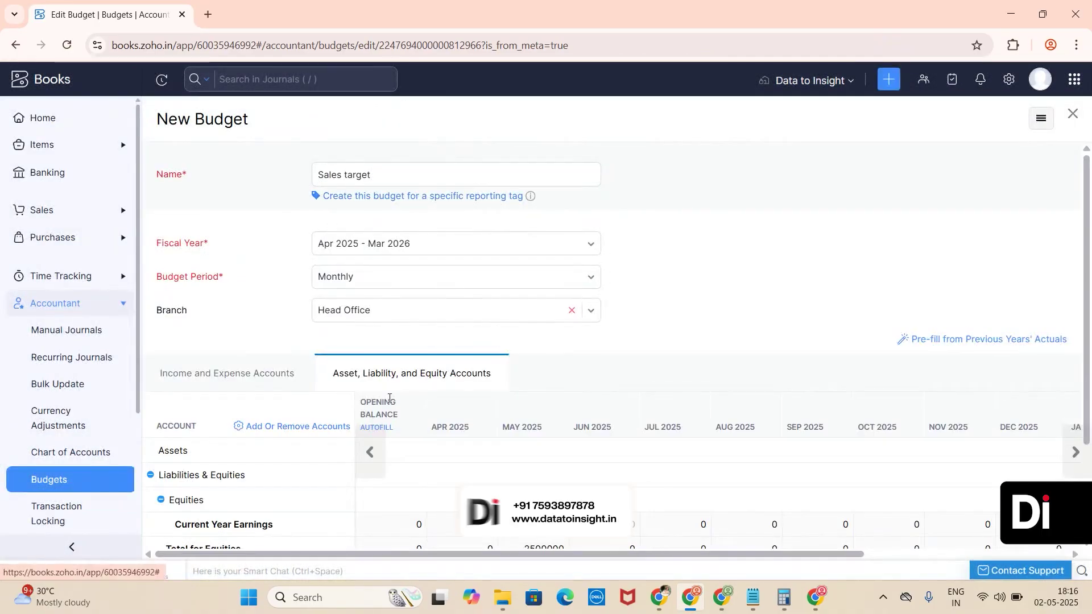
pyautogui.scroll(-2, 457, 328)
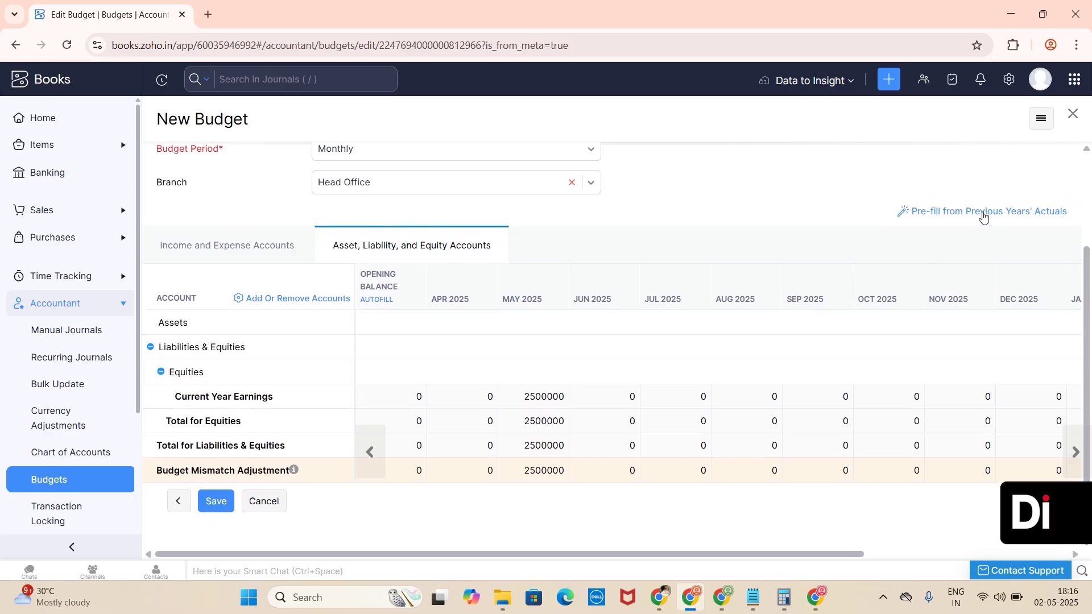
# Save the budget, accepting the automatic mismatch adjustment, and look through its profit and loss table.
pyautogui.click(222, 501)
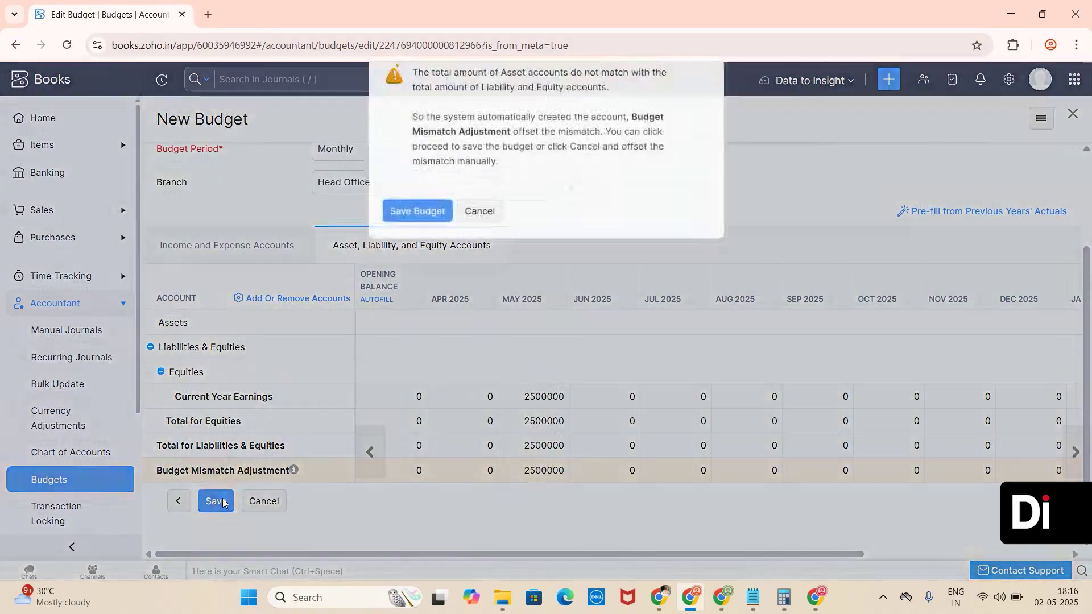
pyautogui.click(425, 221)
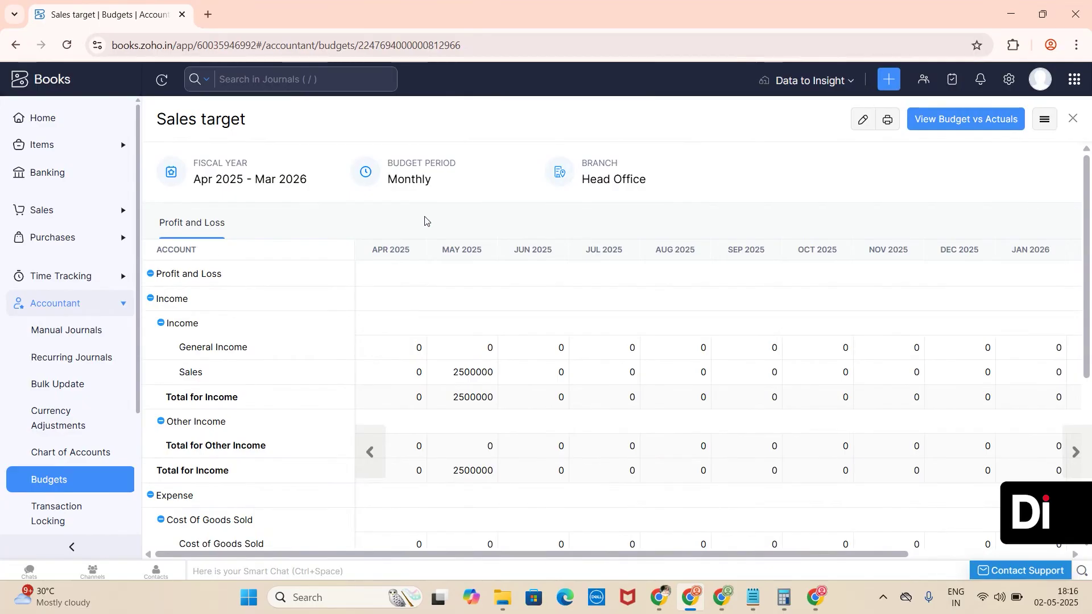
pyautogui.scroll(-5, 370, 395)
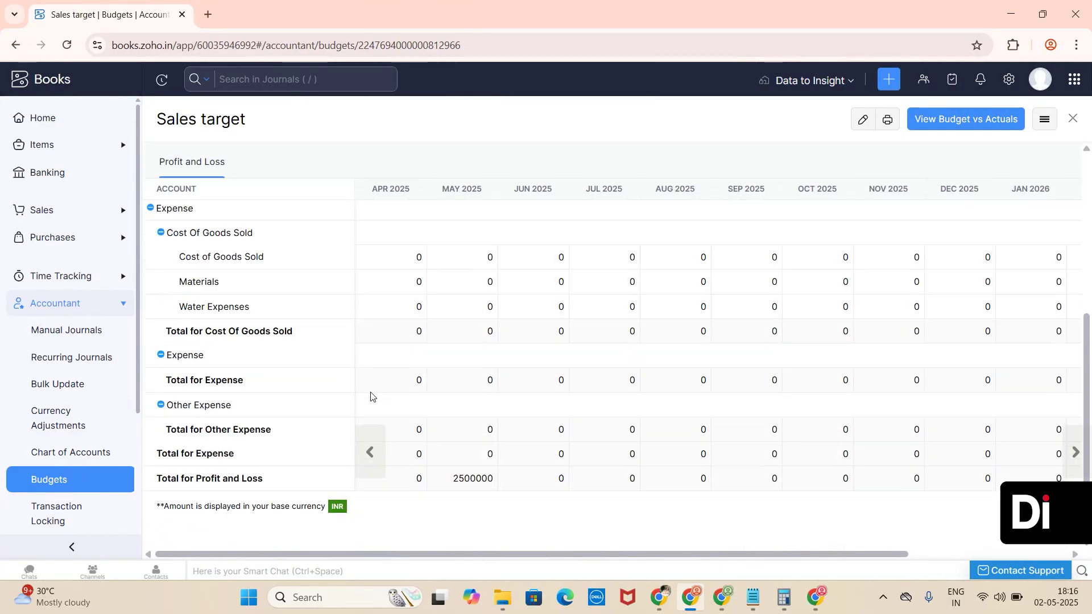
# Open the Reports Center and go to the Budgets report group to locate the Budget Vs Actuals report.
pyautogui.scroll(5, 370, 395)
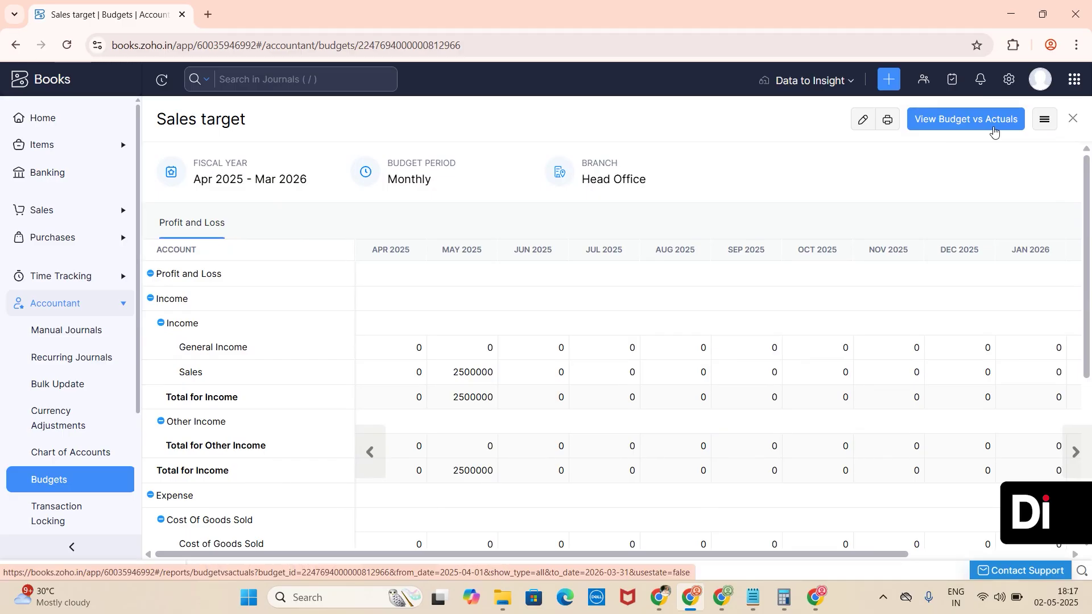
pyautogui.scroll(-1, 78, 311)
pyautogui.scroll(-3, 78, 311)
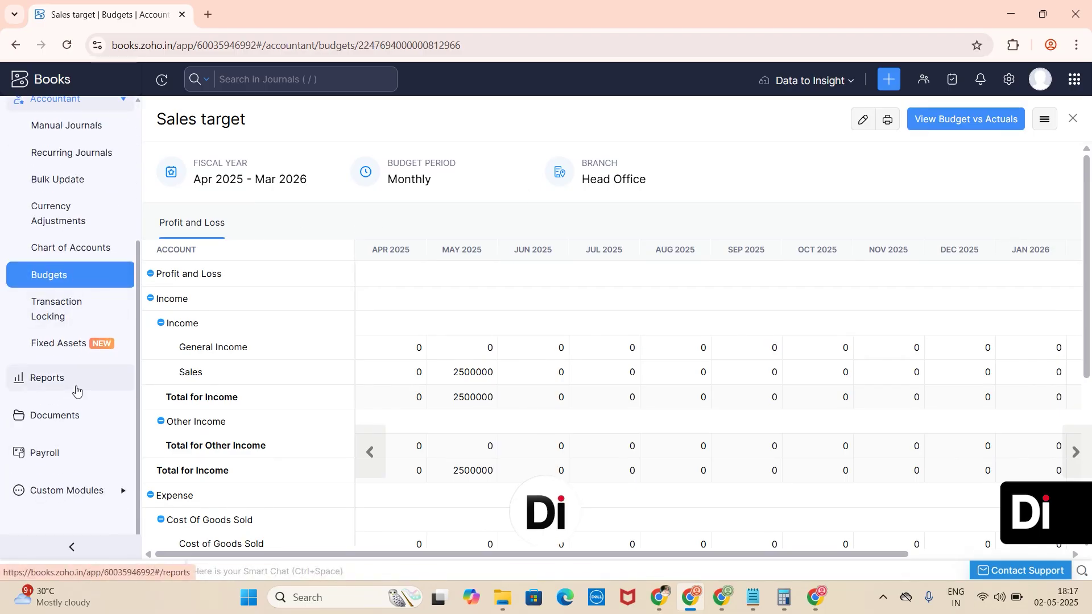
pyautogui.click(77, 389)
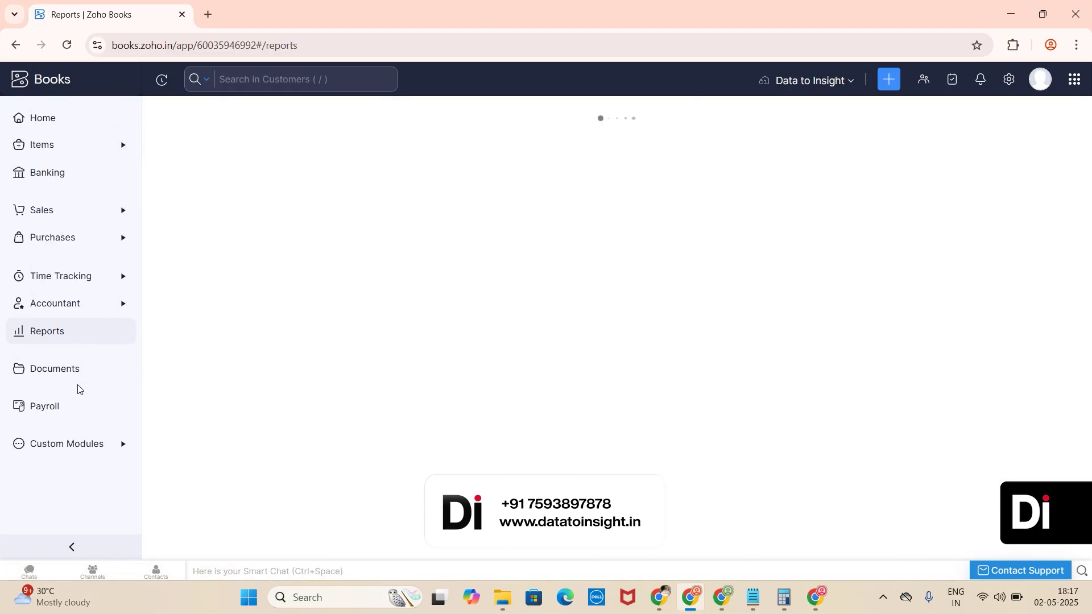
pyautogui.scroll(-5, 173, 506)
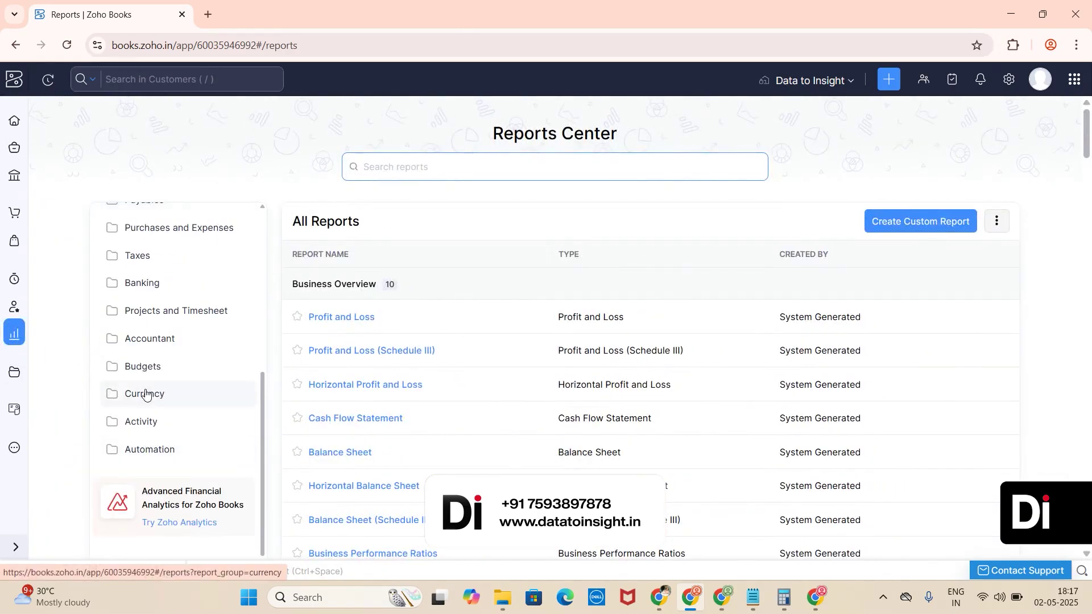
pyautogui.click(145, 369)
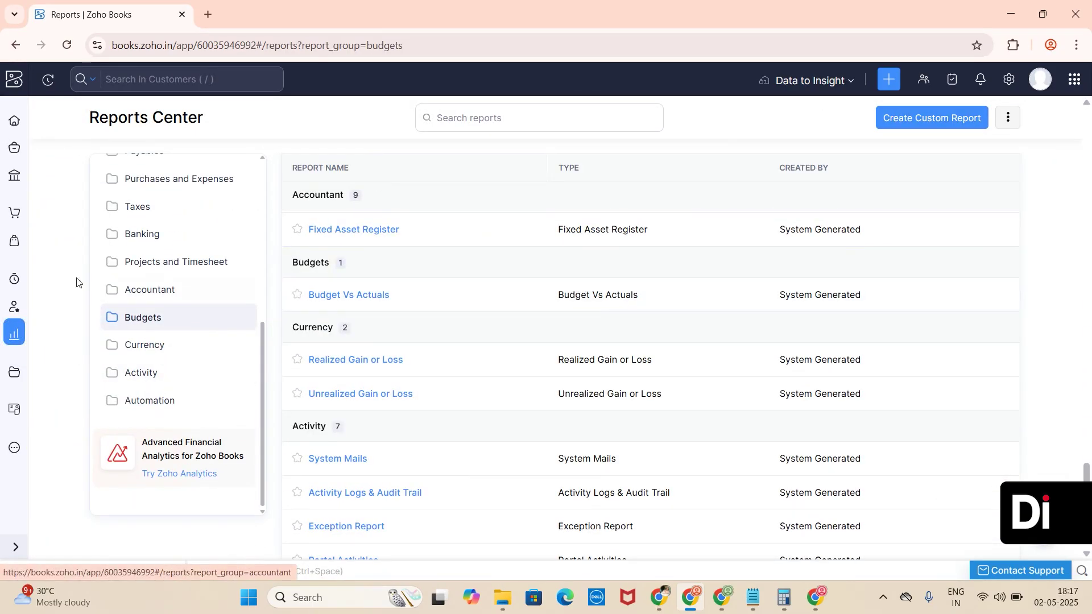
# Return to the Accountant module's budgets list and view the available actions for the Sales target budget, without choosing any.
pyautogui.click(16, 308)
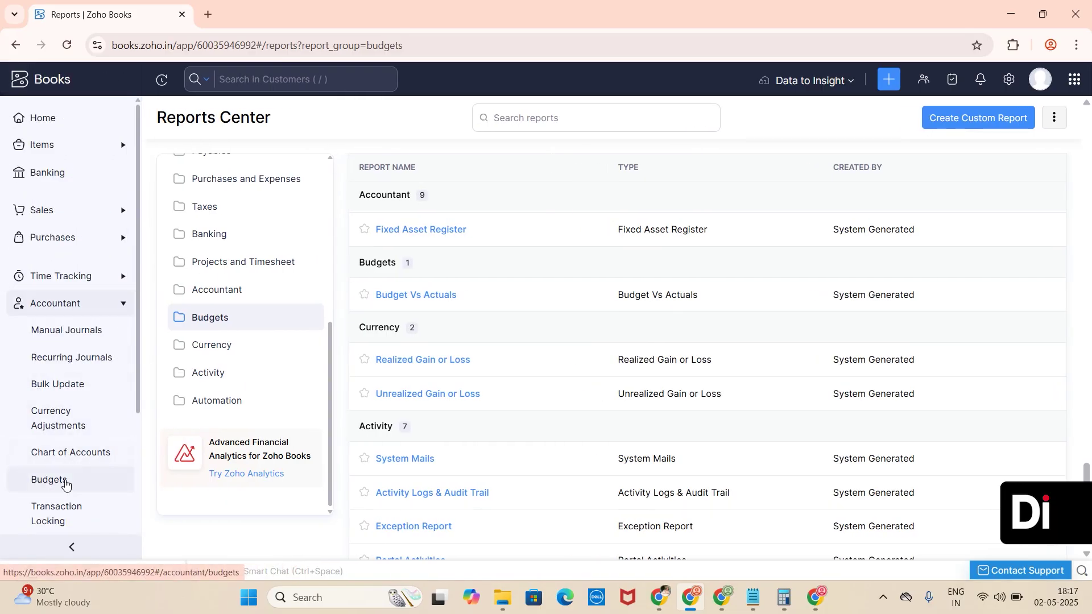
pyautogui.click(66, 484)
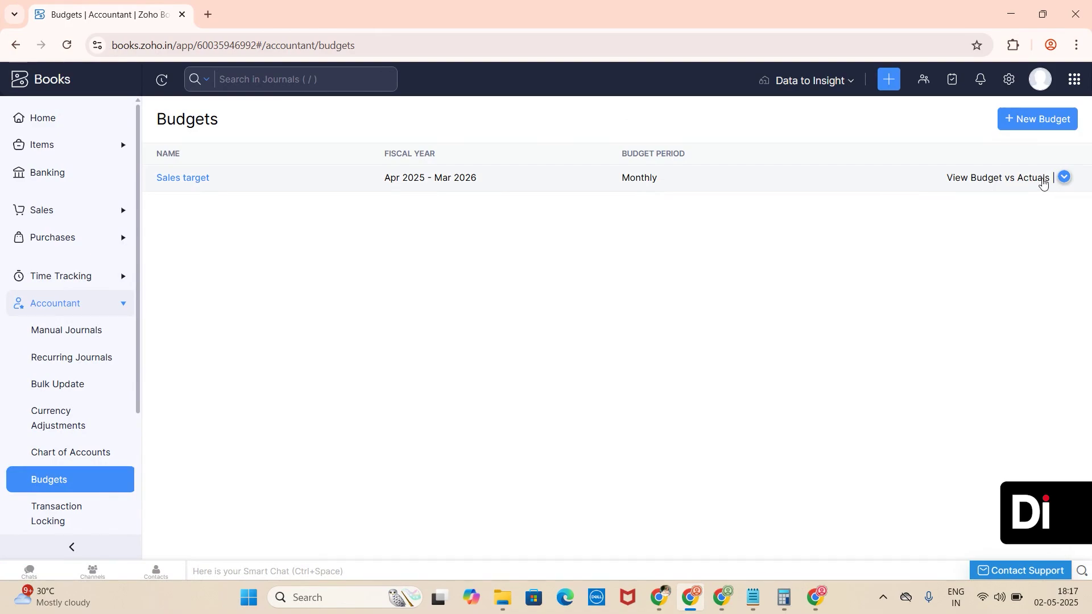
pyautogui.click(1063, 178)
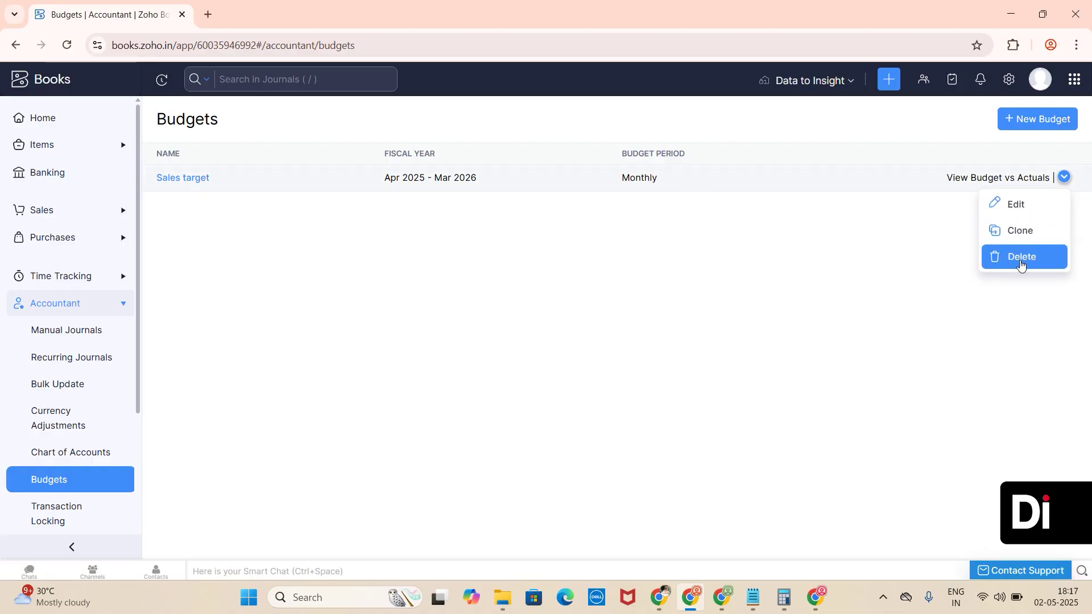
pyautogui.click(898, 282)
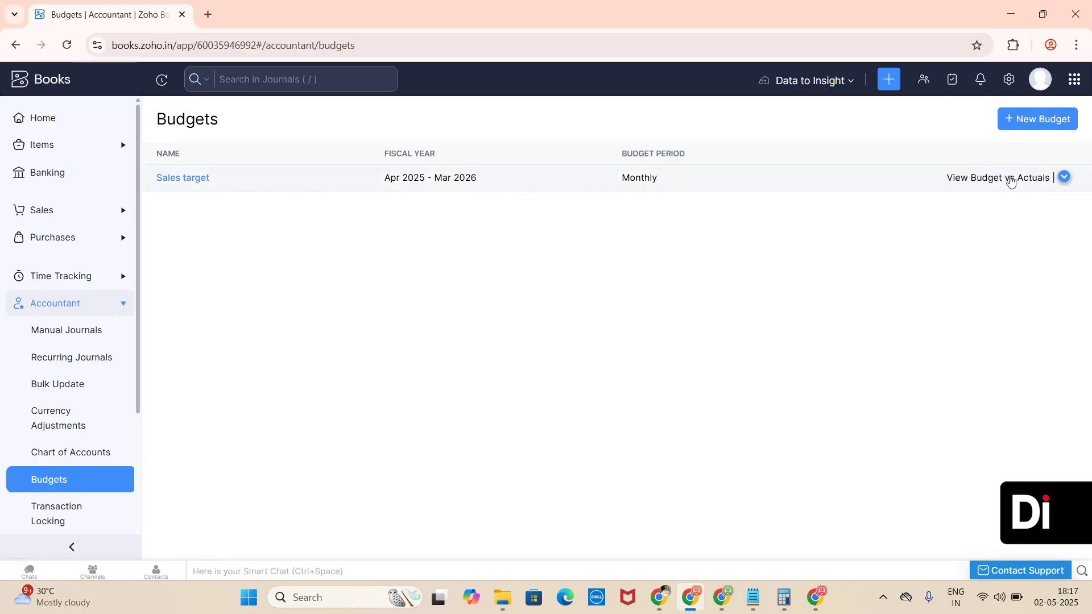
# Open the Budget Vs Actuals report for the Sales target budget and examine the General Income figures for April 2025.
pyautogui.click(1010, 179)
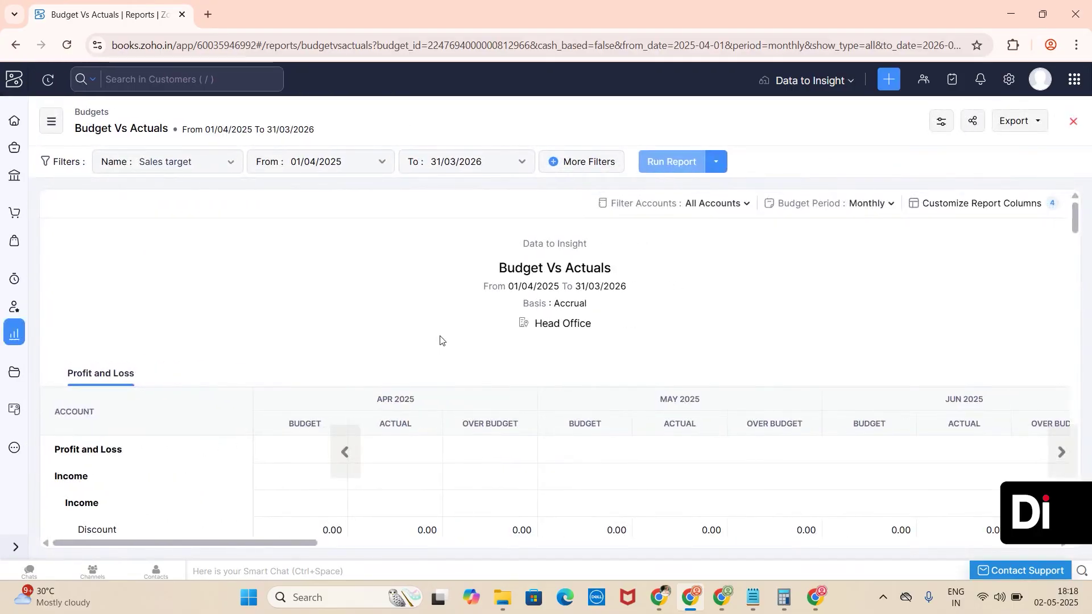
pyautogui.scroll(-2, 443, 327)
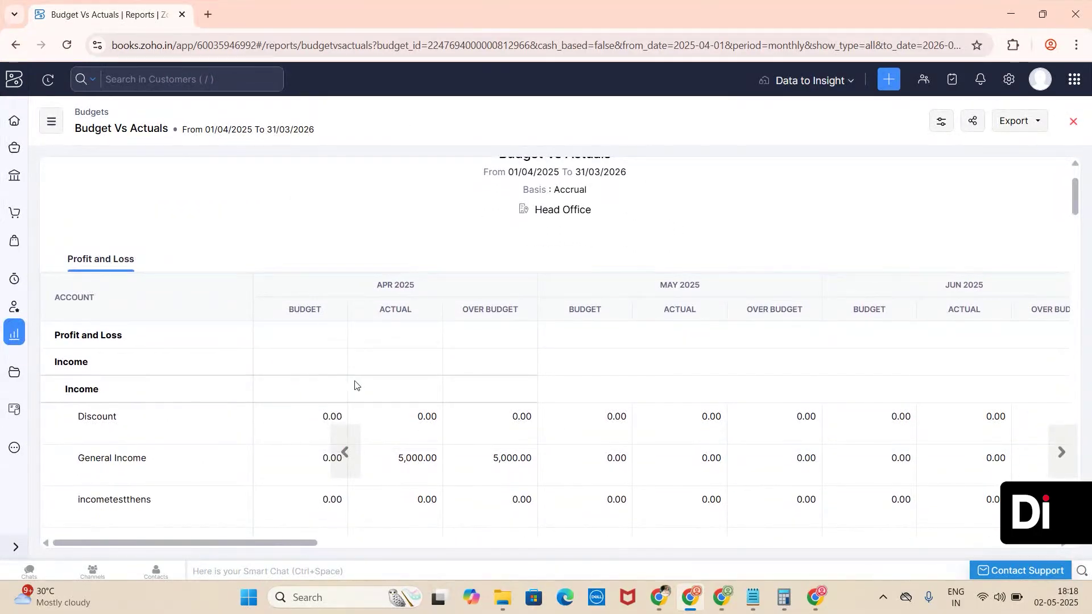
pyautogui.scroll(-1, 353, 383)
pyautogui.scroll(-1, 381, 377)
pyautogui.moveTo(398, 359); pyautogui.dragTo(418, 359)
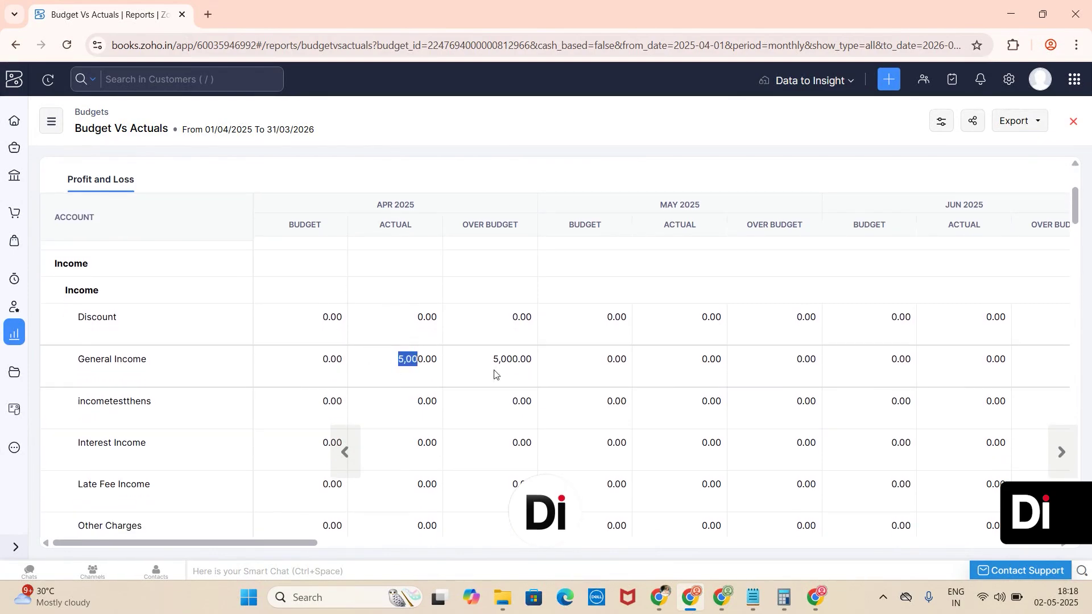
pyautogui.hscroll(1, 504, 373)
pyautogui.hscroll(1, 504, 374)
pyautogui.hscroll(-2, 504, 373)
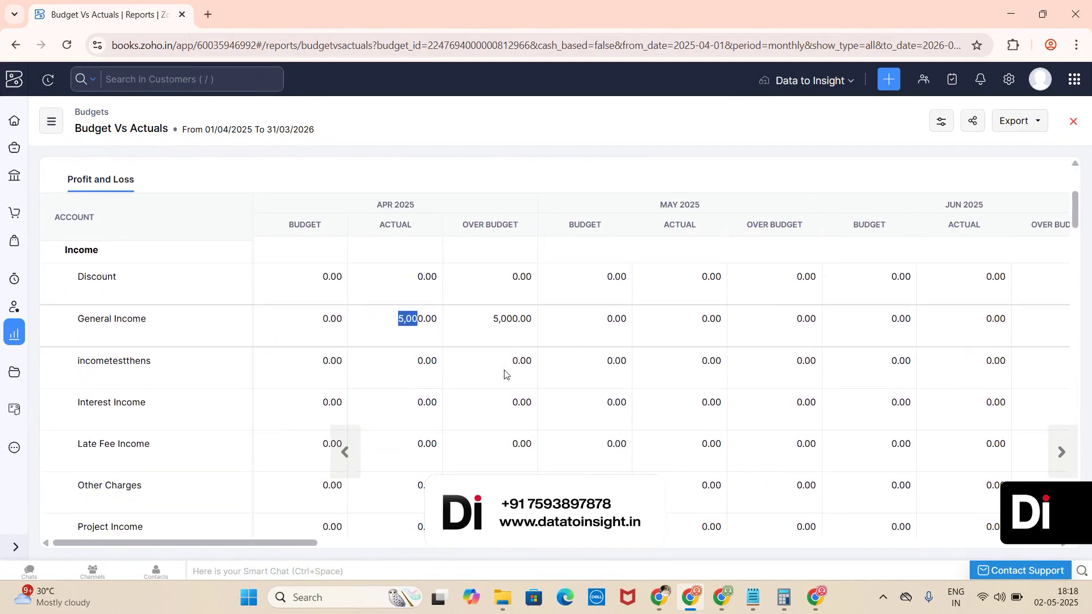
# Examine the Sales row of the report, comparing the budgeted and actual amounts for May 2025.
pyautogui.scroll(-3, 504, 374)
pyautogui.scroll(-3, 209, 356)
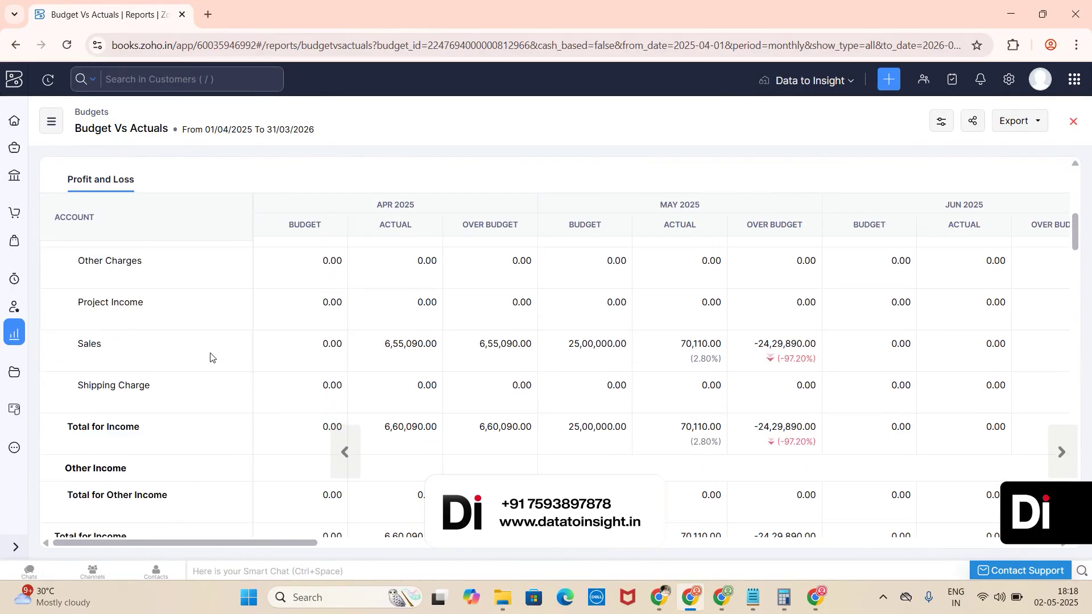
pyautogui.hscroll(1, 671, 349)
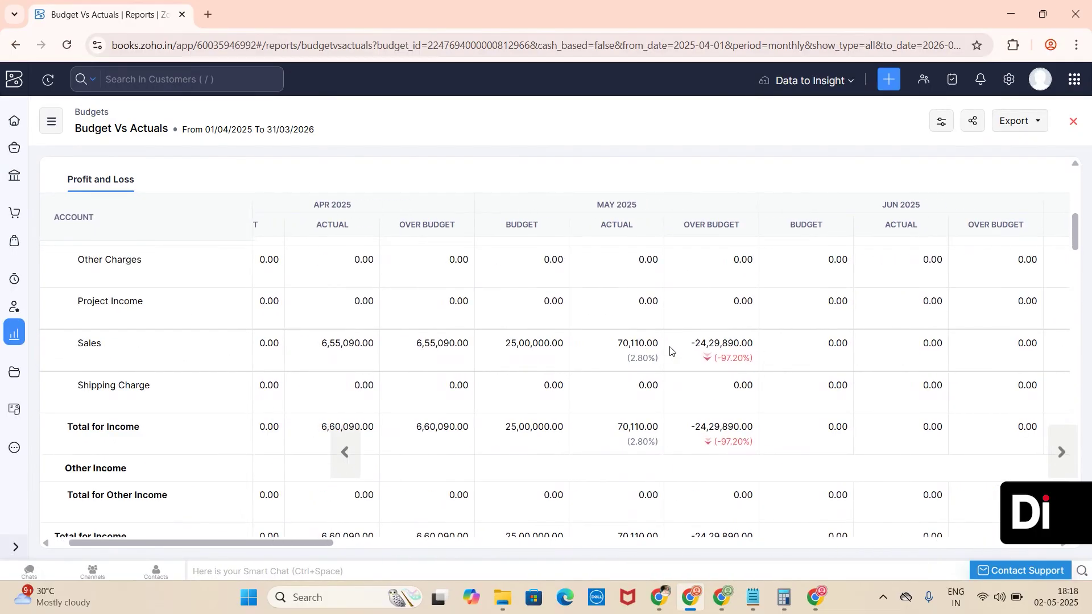
pyautogui.moveTo(505, 356); pyautogui.dragTo(656, 353)
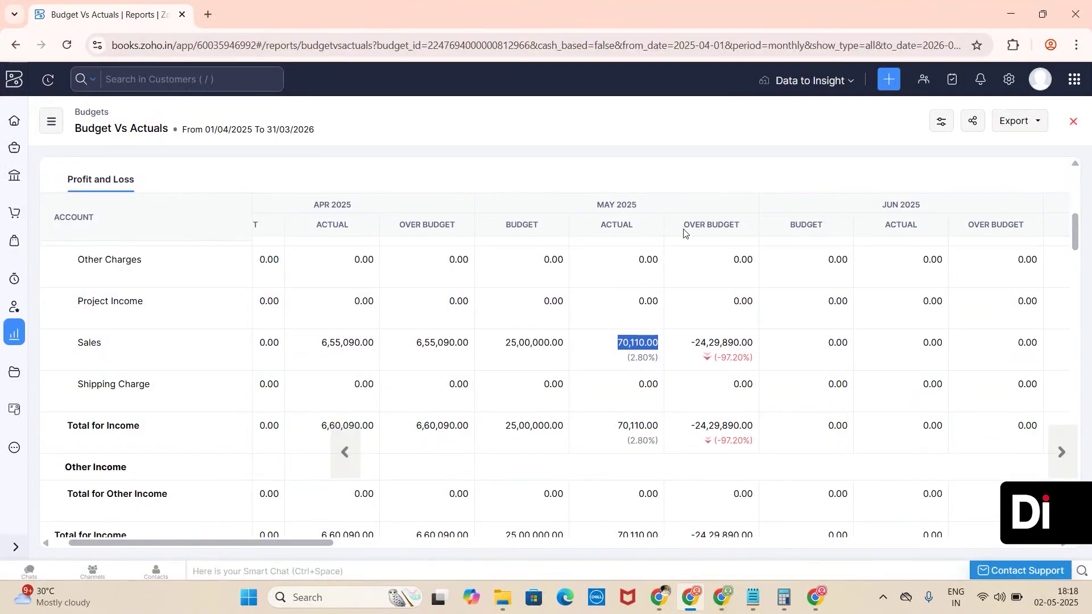